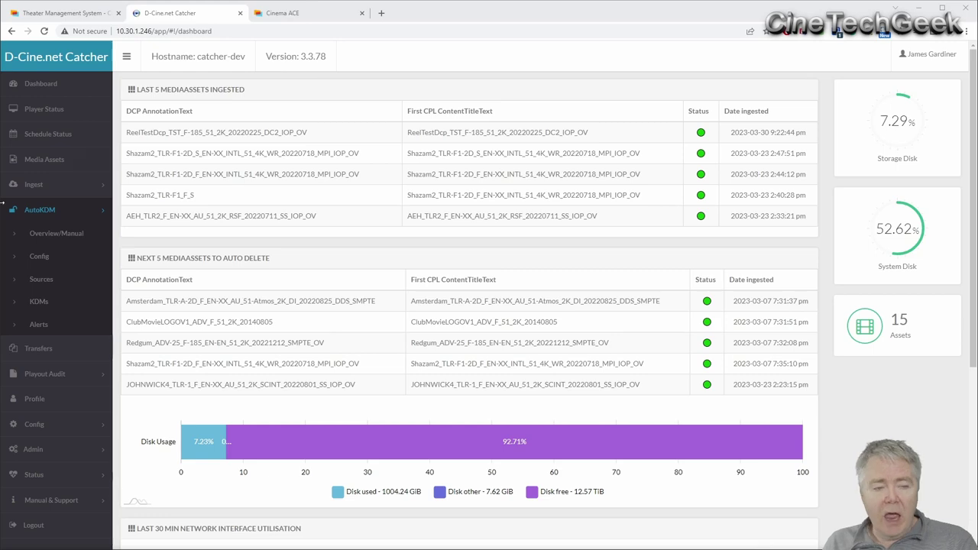
- Switch to the remote desktop session and examine the Rejected and Archive subfolders of D:\KdmDelivery
key(alt+Tab)
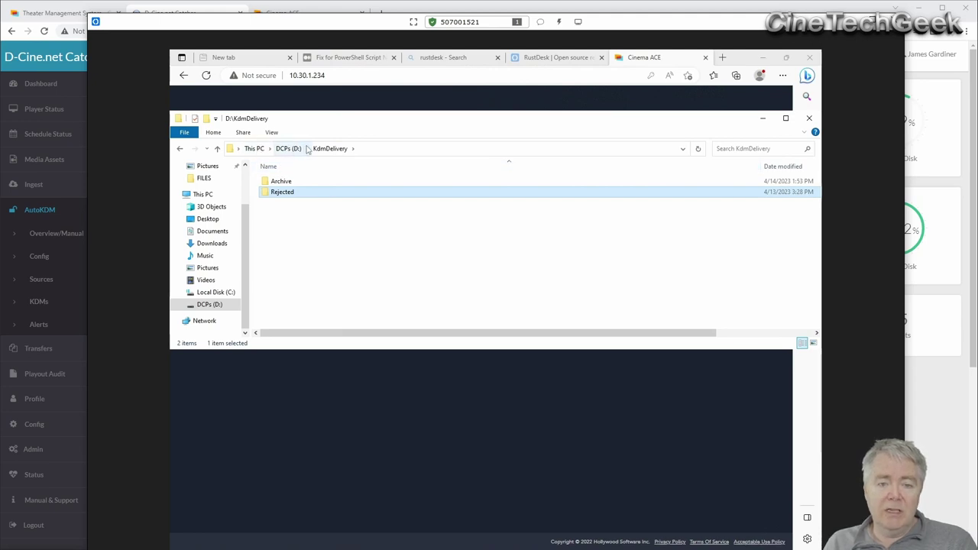
click(291, 149)
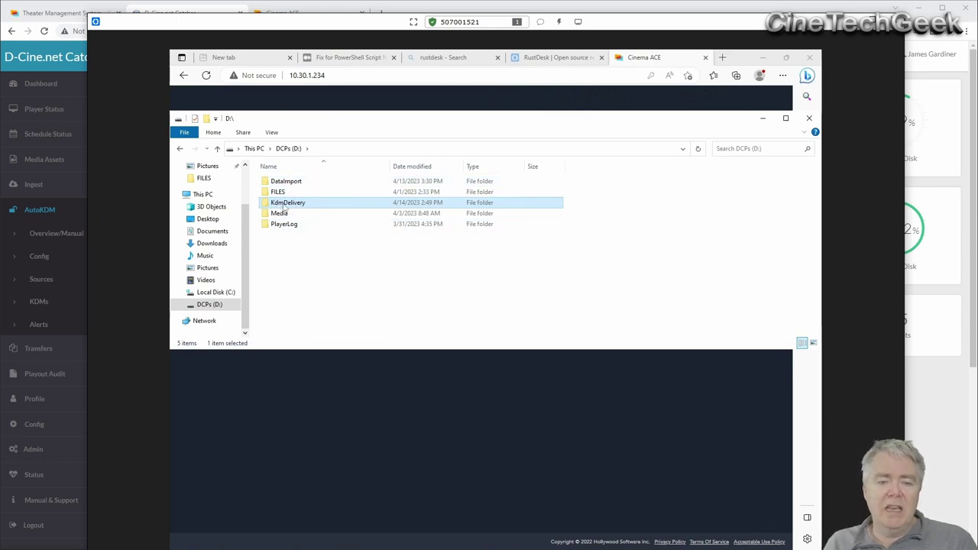
double_click(283, 203)
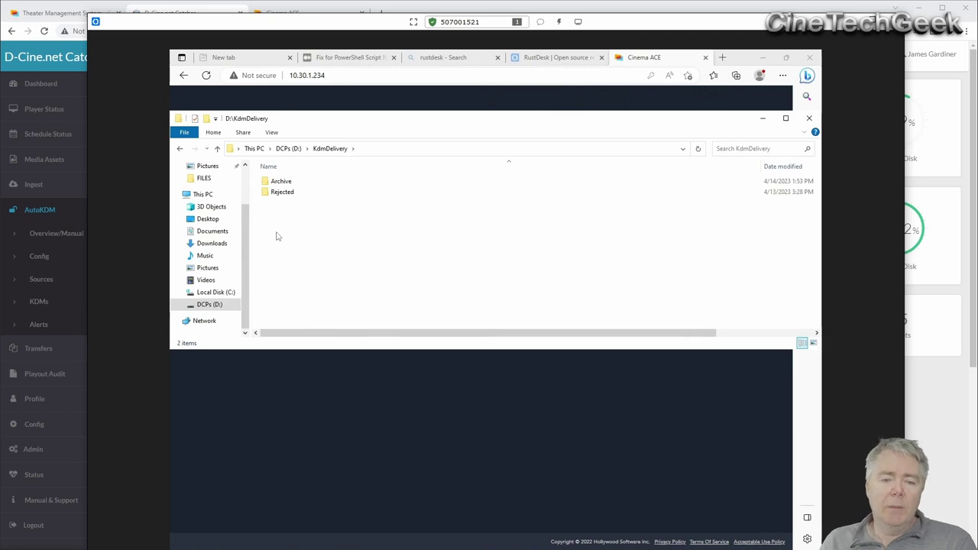
double_click(286, 194)
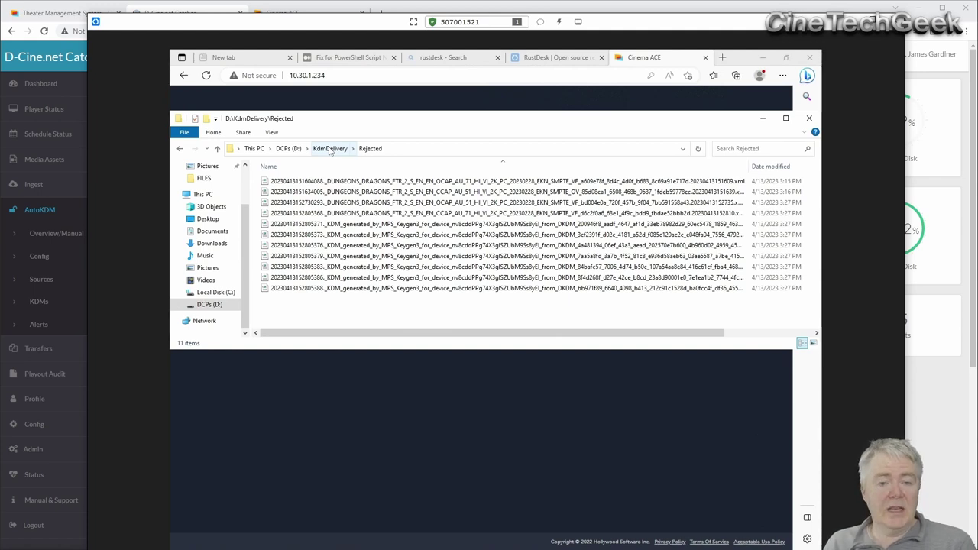
click(331, 149)
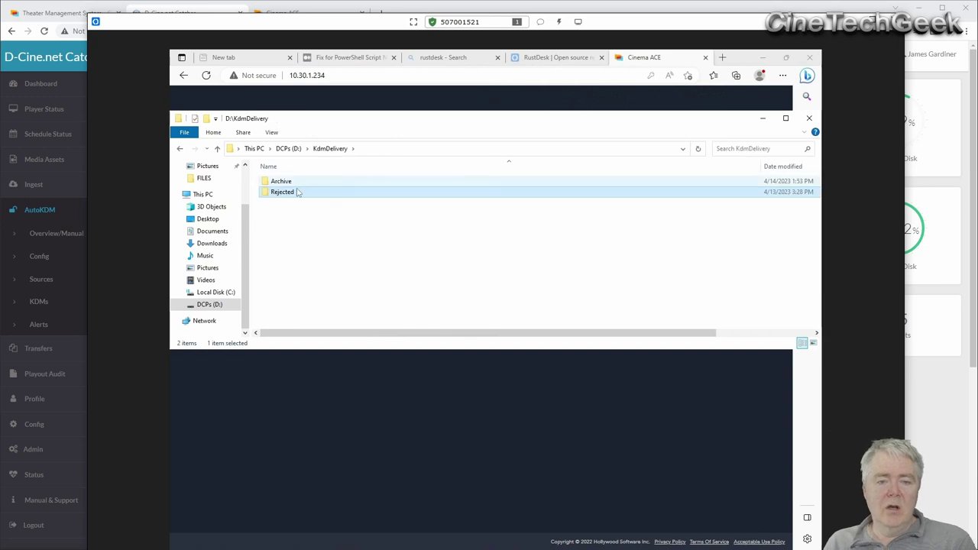
double_click(283, 181)
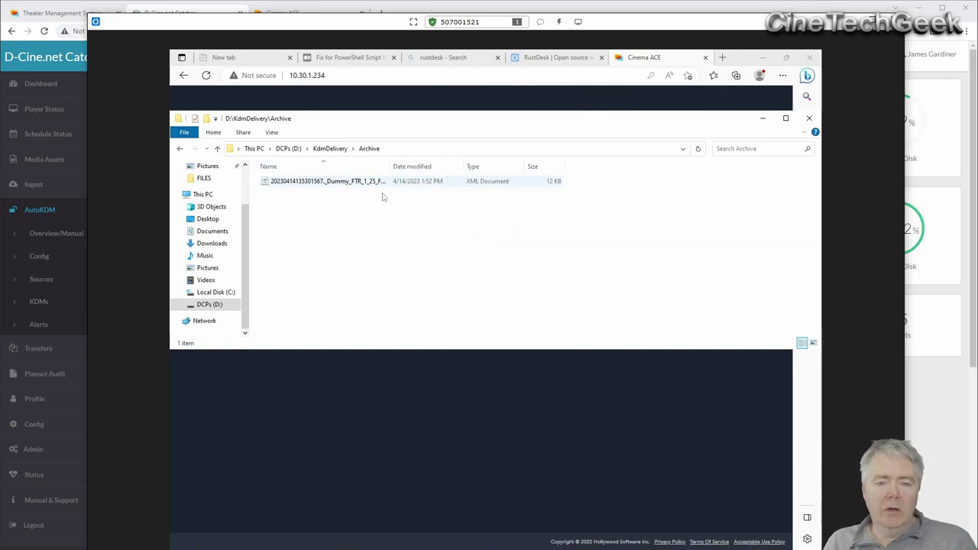
- Return to D-Cine.net Catcher and review the AutoKDM email sources, followed by the list of ingested KDMs
click(621, 23)
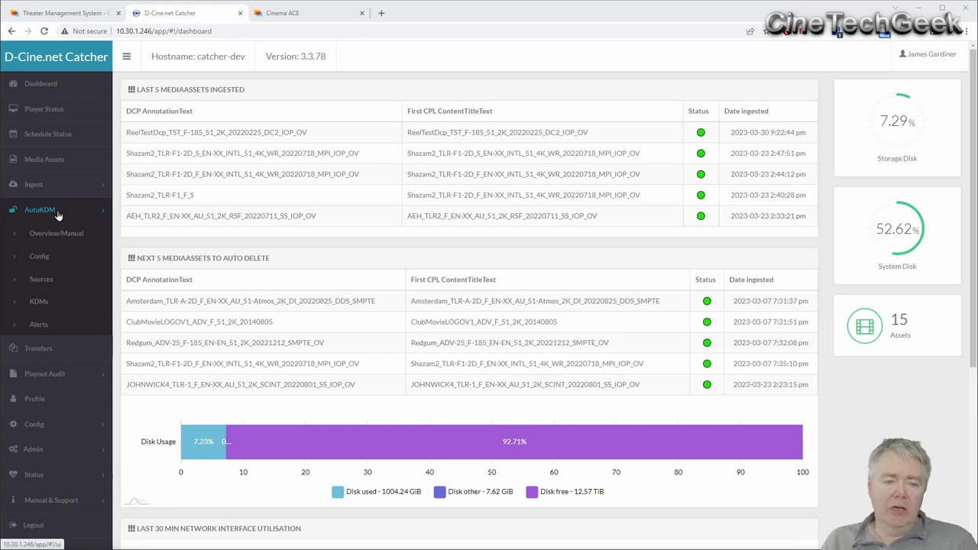
click(49, 279)
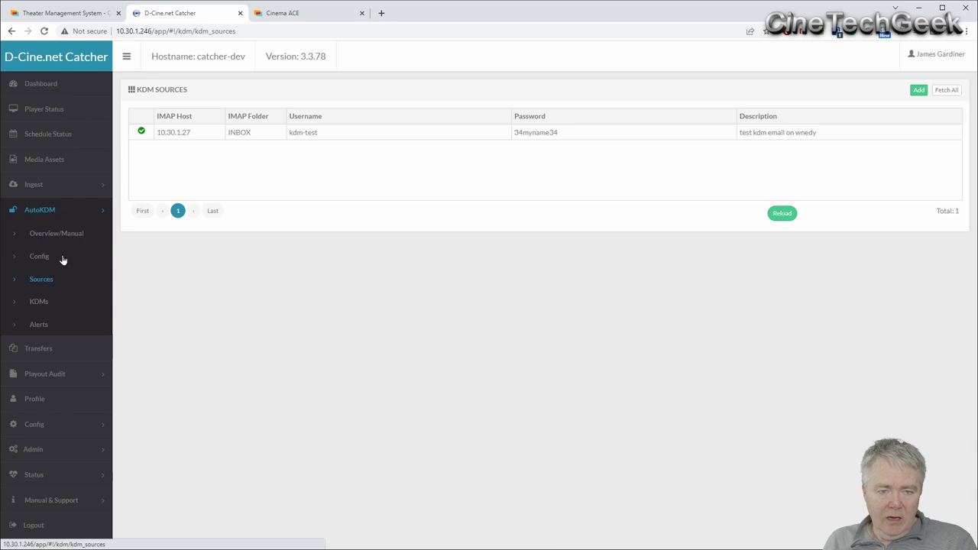
click(41, 304)
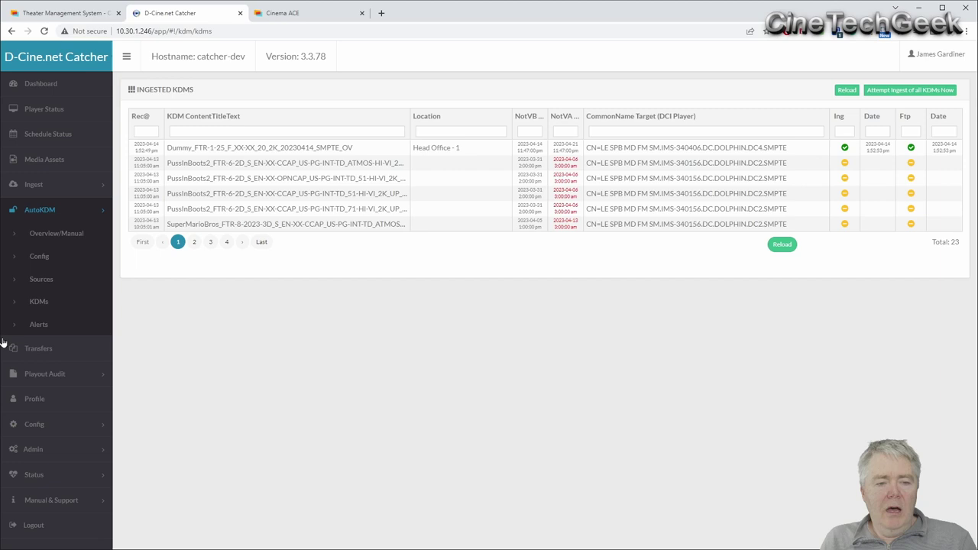
- Review the default FTP server settings in the AutoKDM configuration and run the FTP configuration test
click(59, 262)
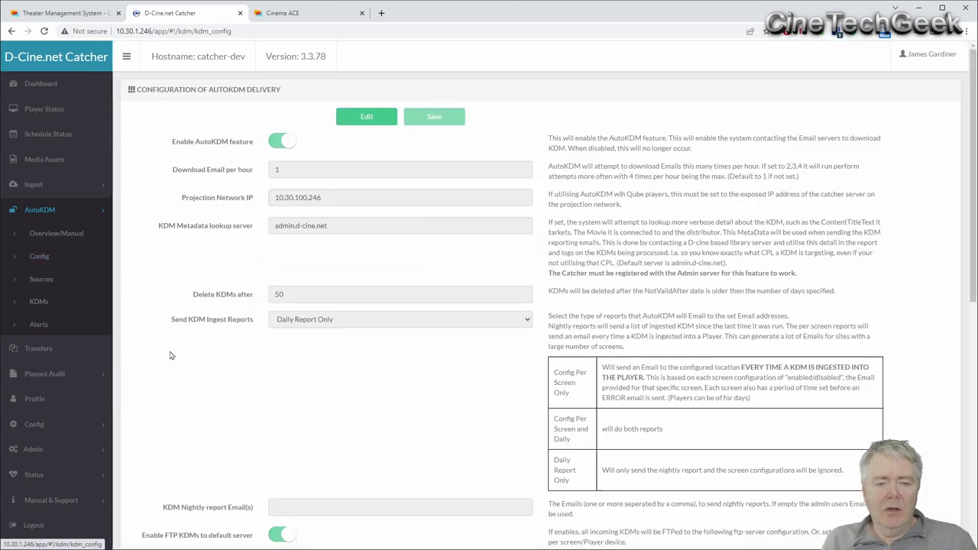
scroll(185, 321, down, 4)
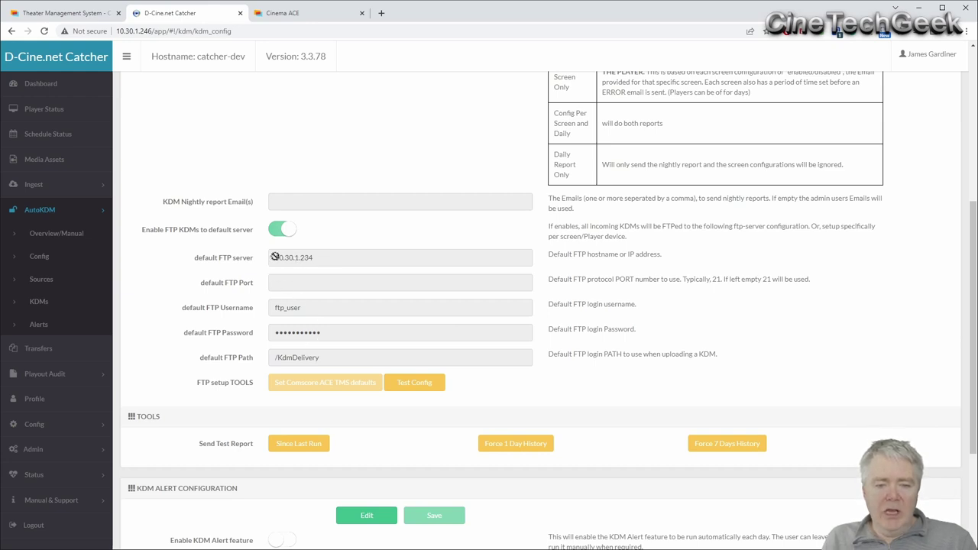
click(418, 387)
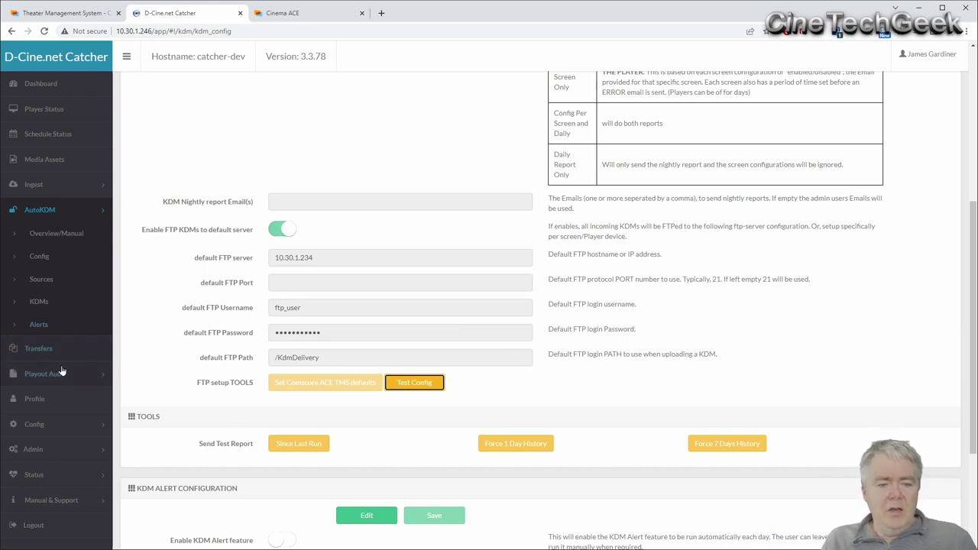
- Open the configuration of the Dolby screen at 10.30.100.11 and view its FTP-on-ingest settings
click(34, 424)
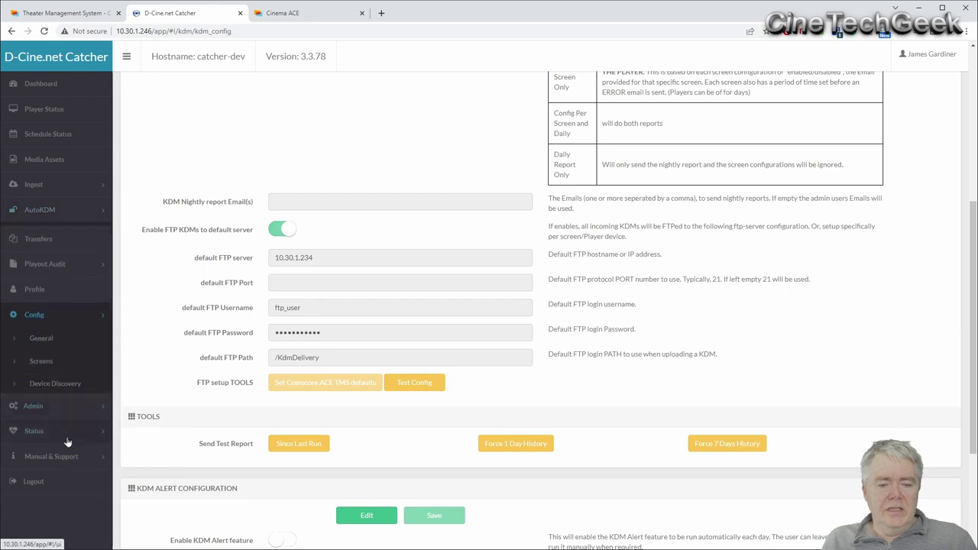
click(44, 358)
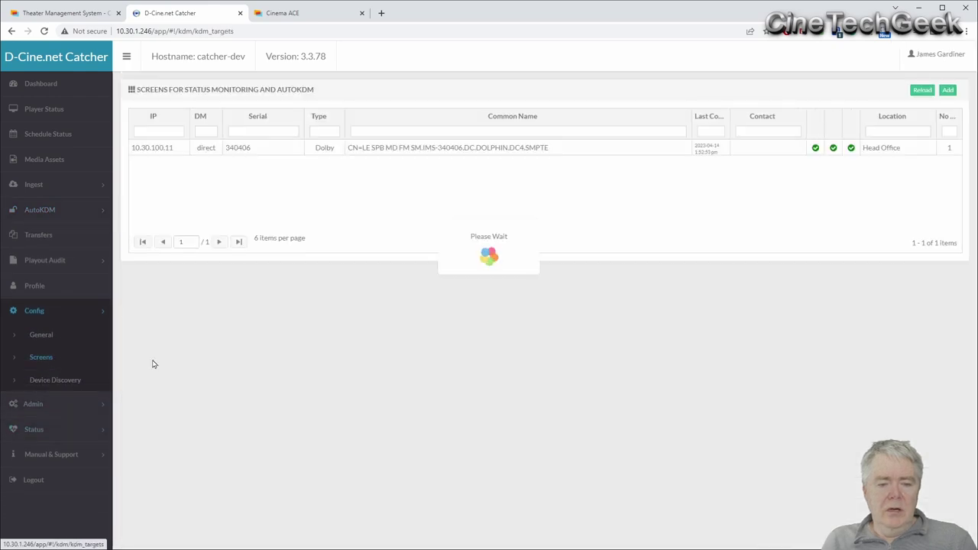
click(264, 149)
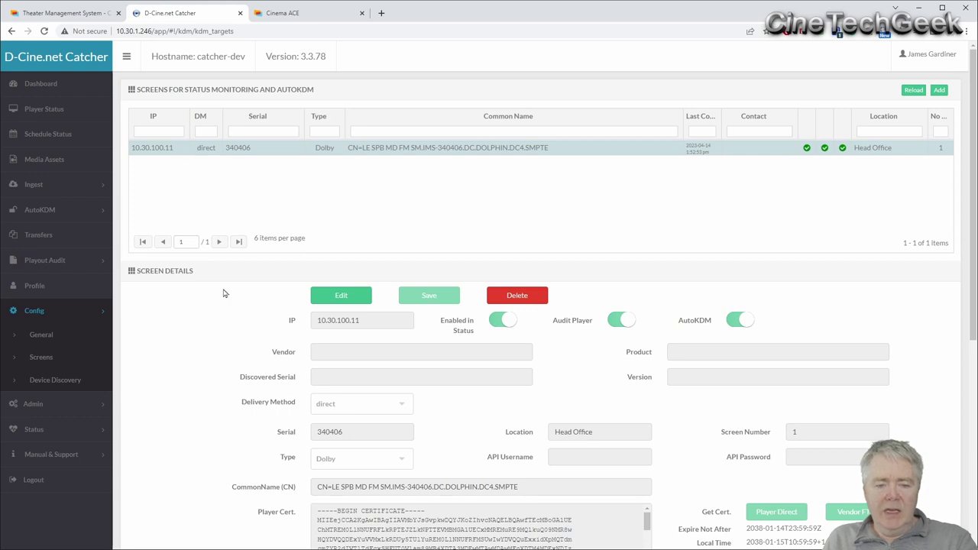
scroll(218, 290, down, 5)
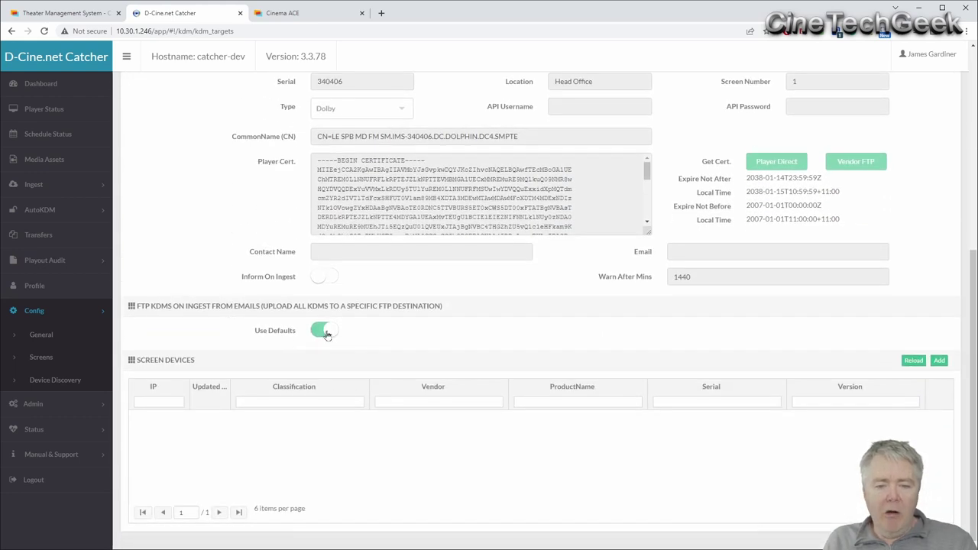
- Make the screen's details editable and turn off Use Defaults for FTP KDMs on ingest
scroll(325, 322, up, 3)
click(341, 148)
scroll(329, 321, down, 3)
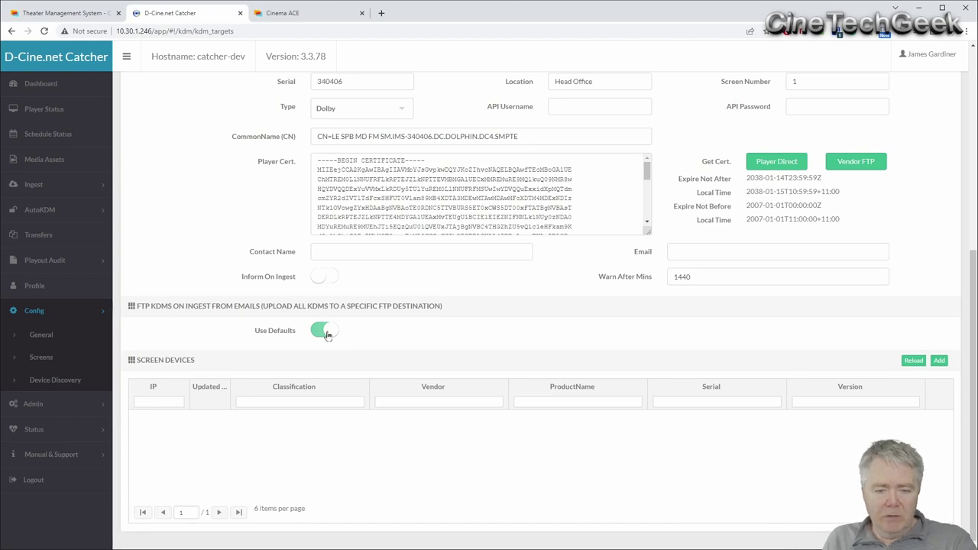
click(325, 332)
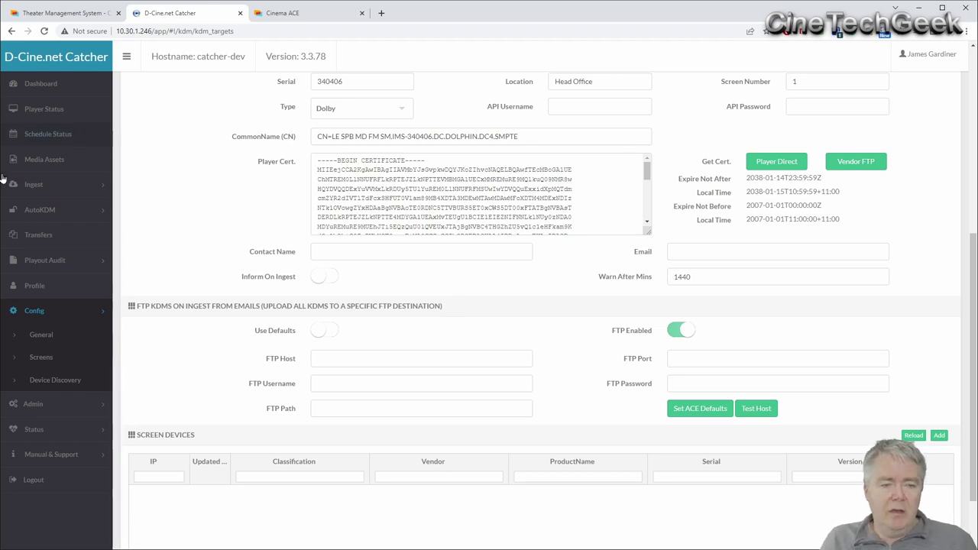
- Open the ingested AutoKDM KDMs and view the item details of Dummy_FTR-1-25_F_XX-XX_20_2K_20230414_SMPTE_OV
click(77, 214)
click(58, 304)
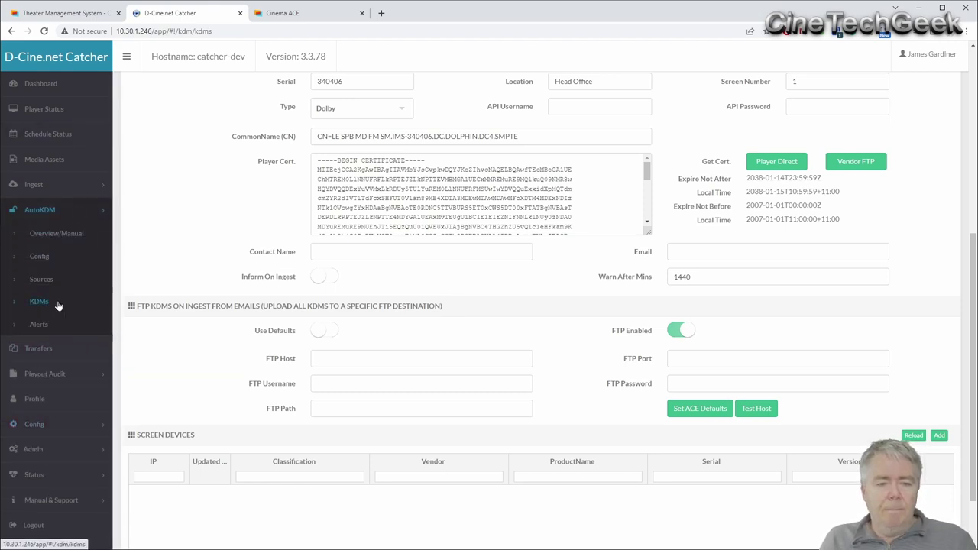
click(341, 148)
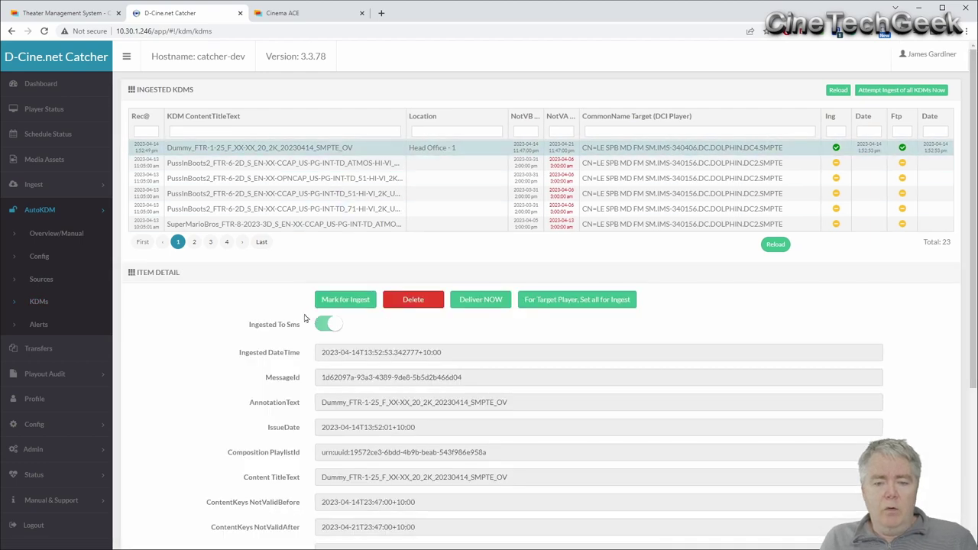
scroll(286, 335, down, 3)
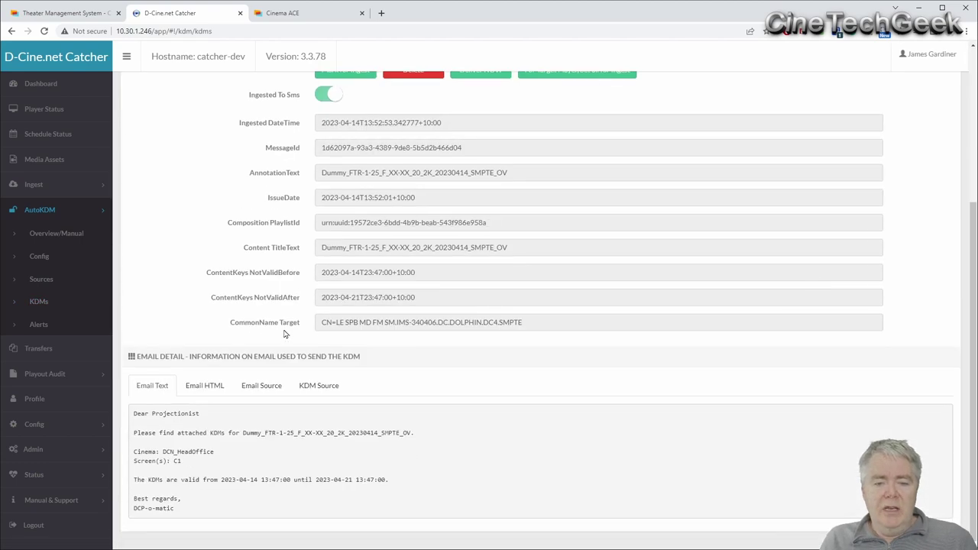
- Inspect the KDM's email HTML, email source and KDM source, and review its item details and delivery options
click(208, 386)
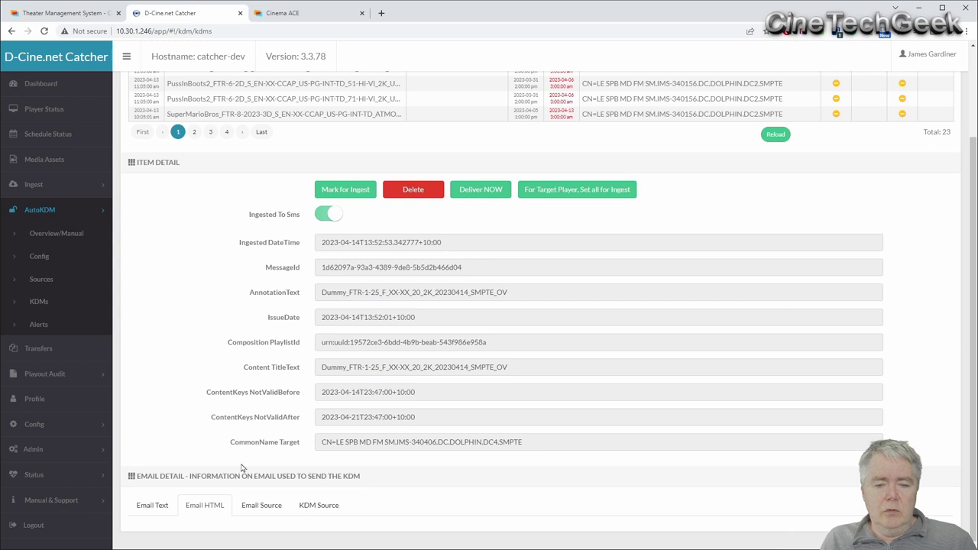
click(261, 505)
scroll(318, 507, down, 3)
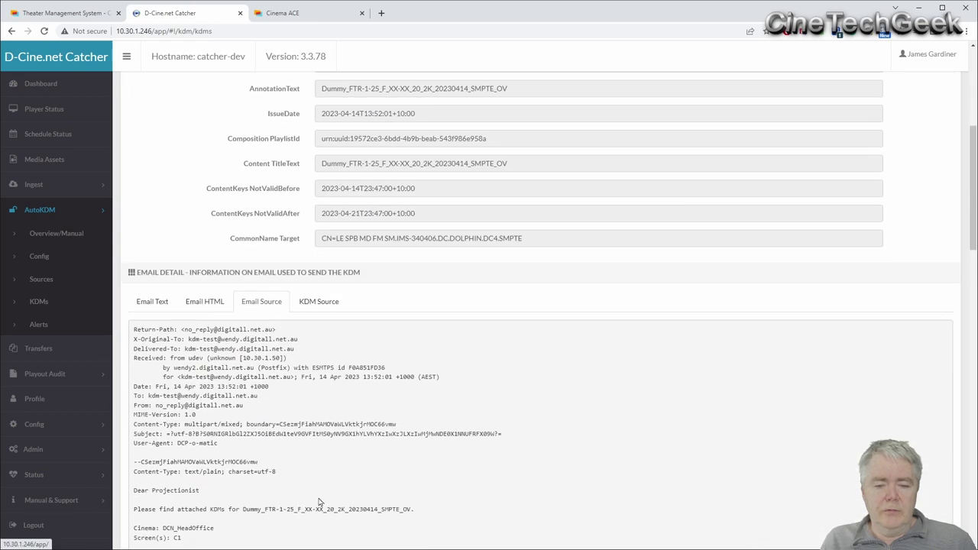
click(326, 307)
scroll(273, 333, up, 2)
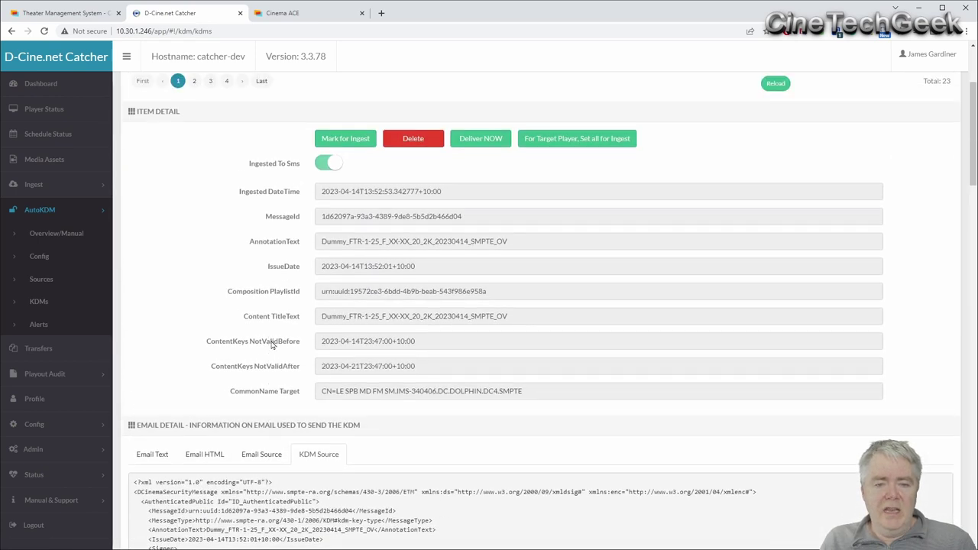
scroll(355, 382, up, 1)
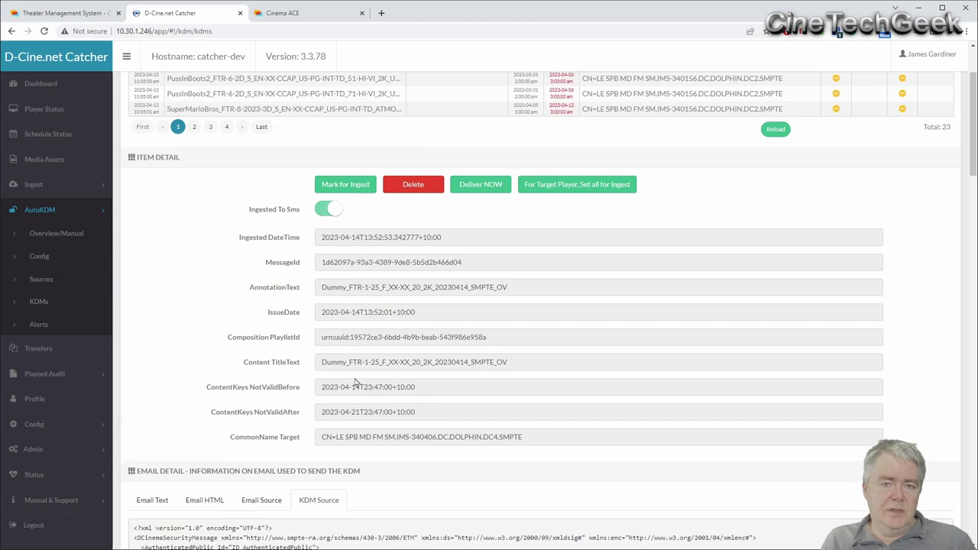
scroll(355, 383, up, 2)
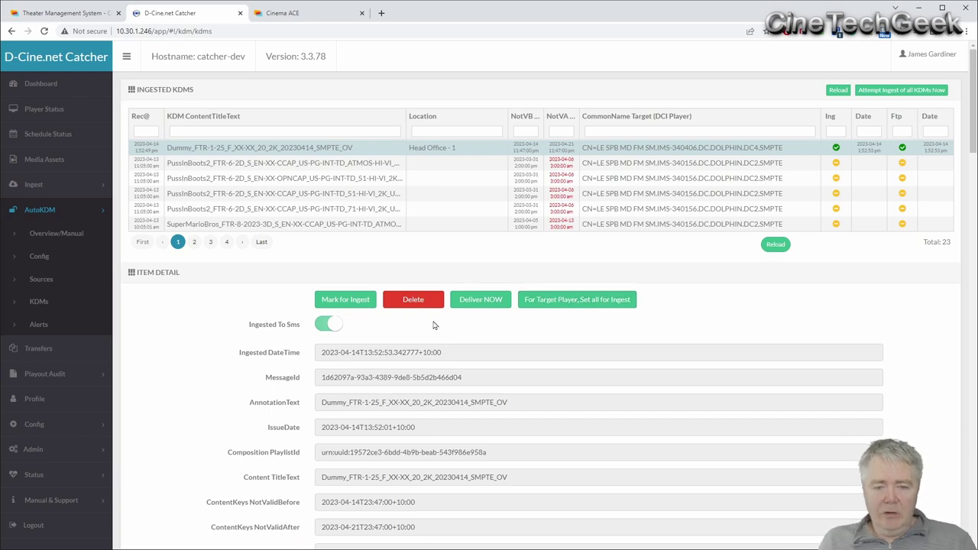
scroll(263, 367, down, 3)
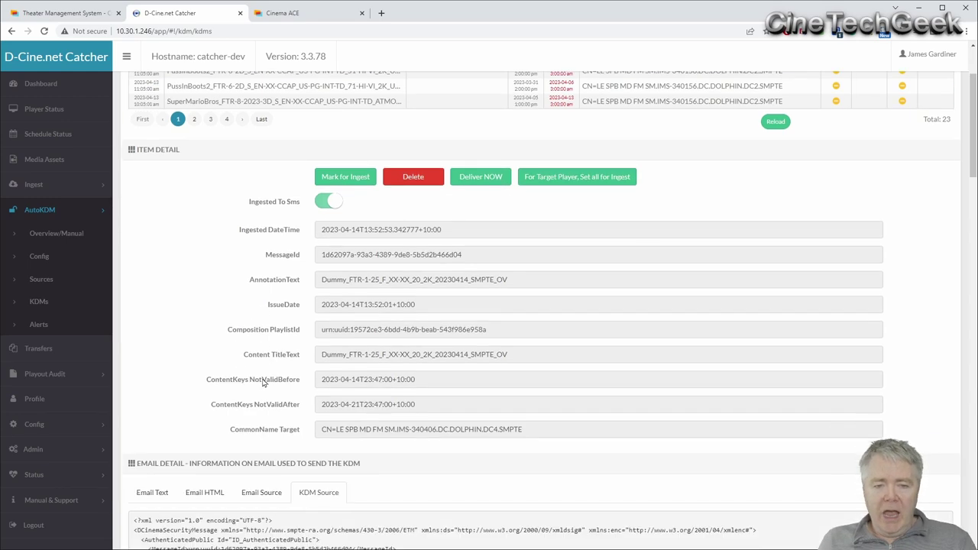
scroll(263, 382, up, 1)
scroll(263, 382, up, 2)
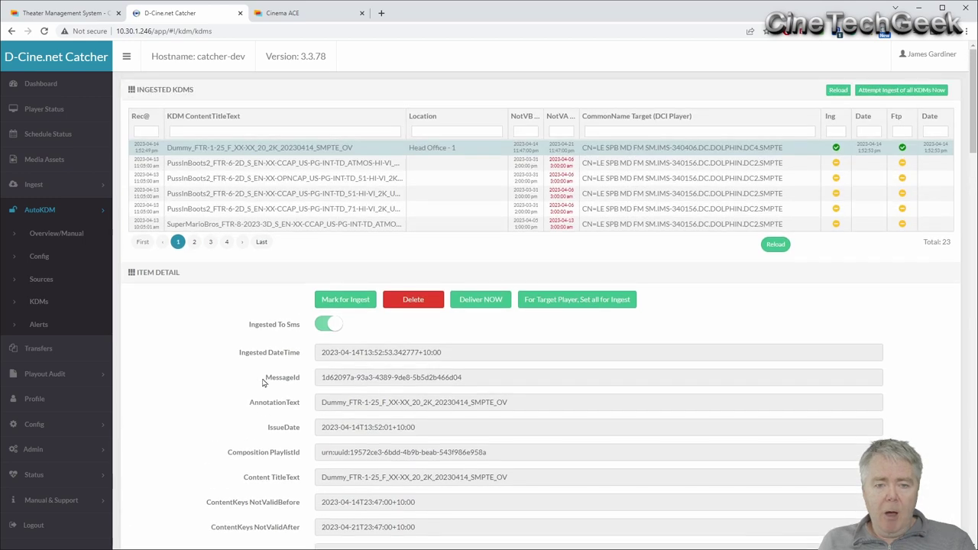